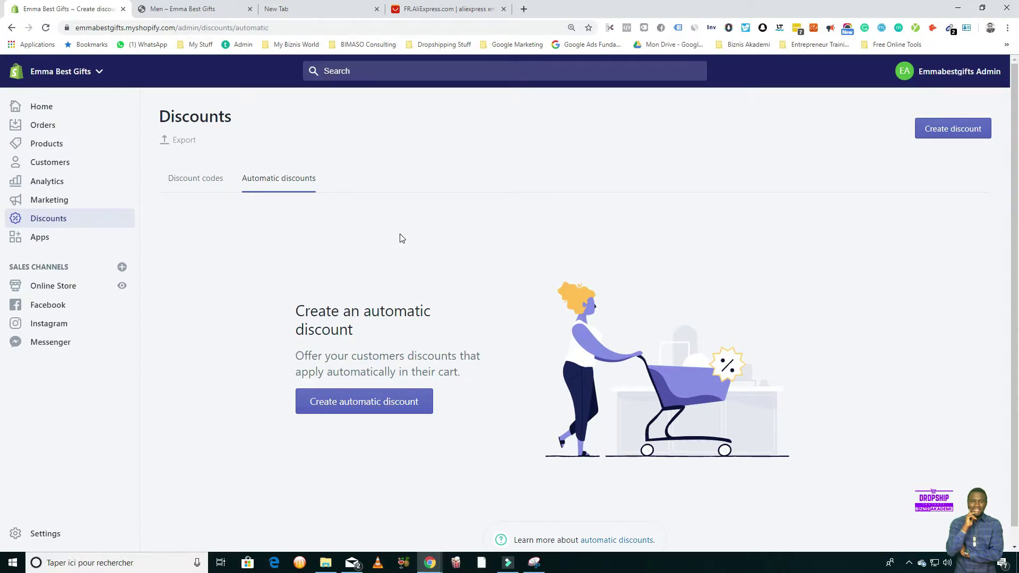
# - Switch from automatic discounts to discount codes and start creating a new discount code
pyautogui.click(208, 184)
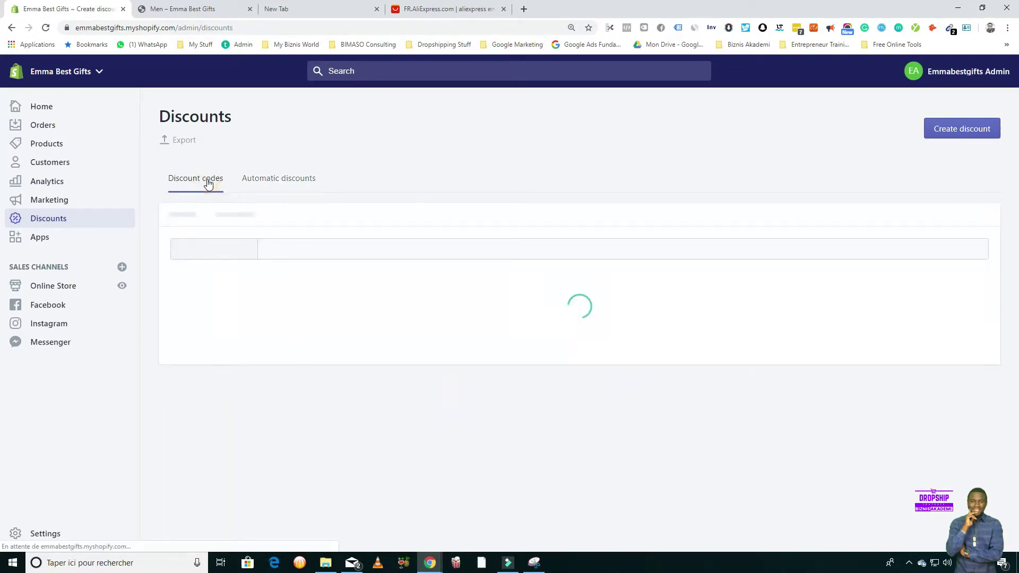
pyautogui.click(338, 384)
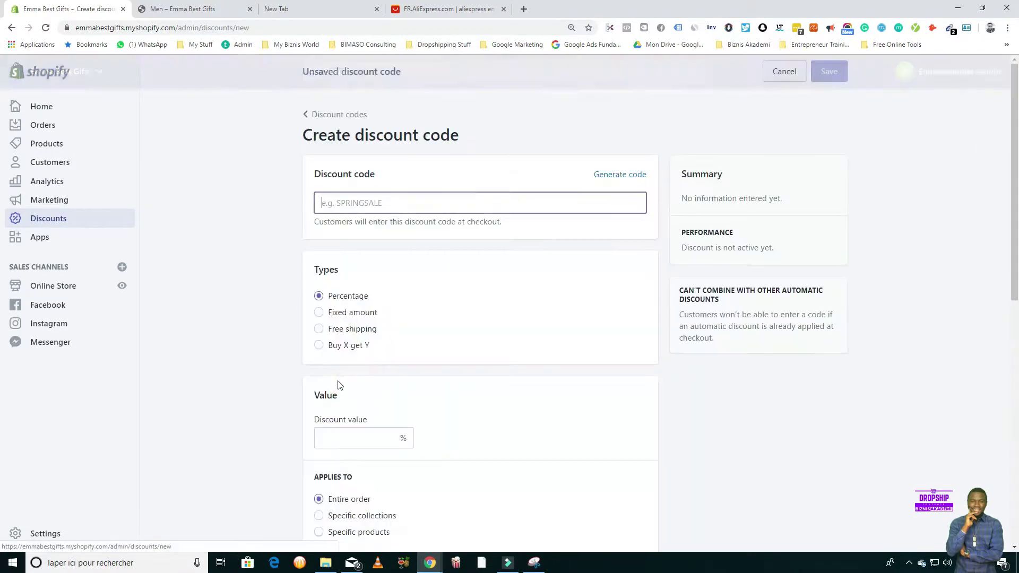
pyautogui.click(384, 196)
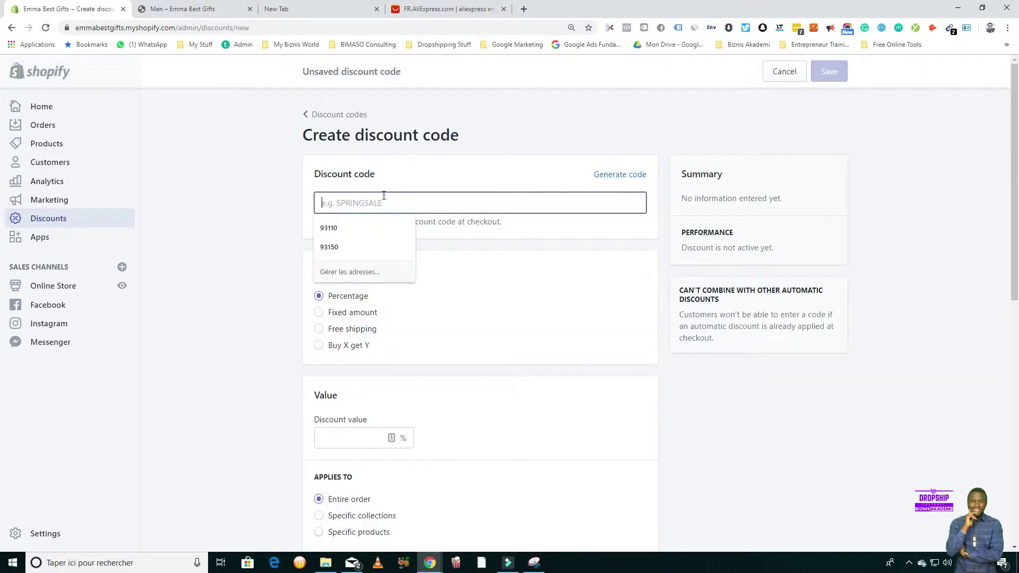
pyautogui.write('Dougl')
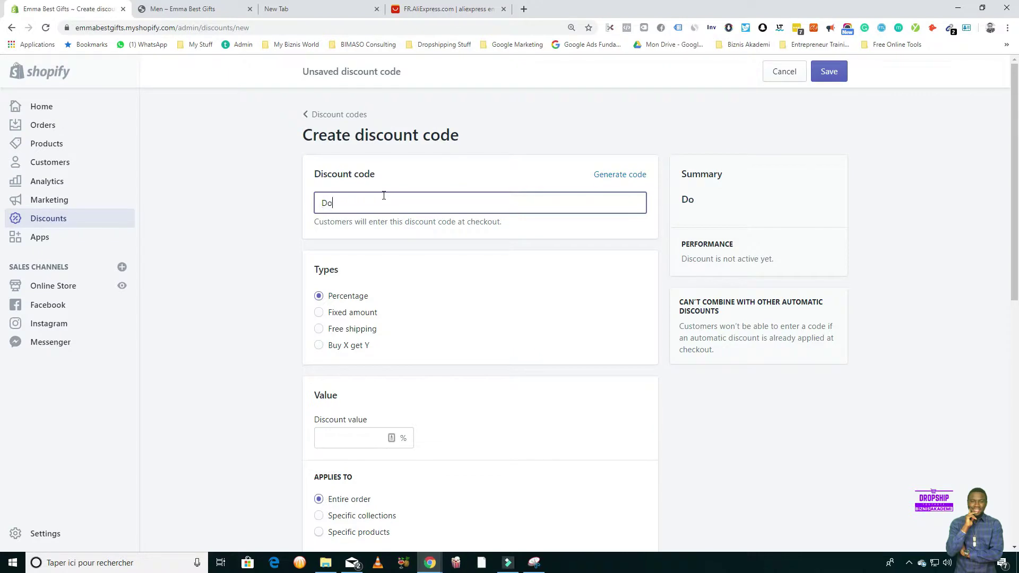
pyautogui.press('BackSpace')
pyautogui.press('BackSpace')
pyautogui.press('BackSpace')
pyautogui.press('BackSpace')
pyautogui.press('BackSpace')
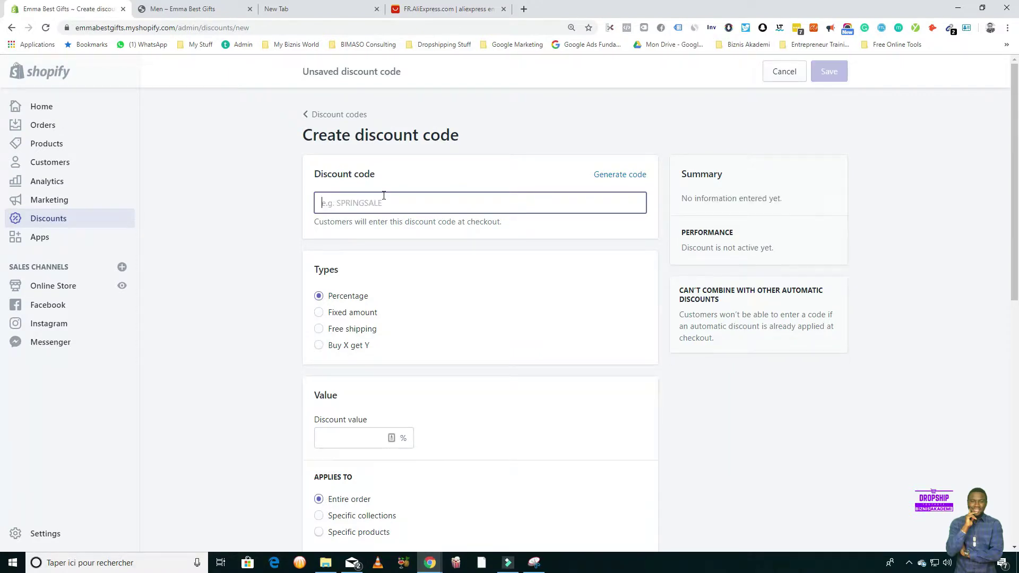
# - Enter a person's first name, with a capital initial, as the discount code
pyautogui.write('fredy')
pyautogui.press('BackSpace')
pyautogui.press('BackSpace')
pyautogui.press('BackSpace')
pyautogui.press('BackSpace')
pyautogui.press('BackSpace')
pyautogui.write('Fredy')
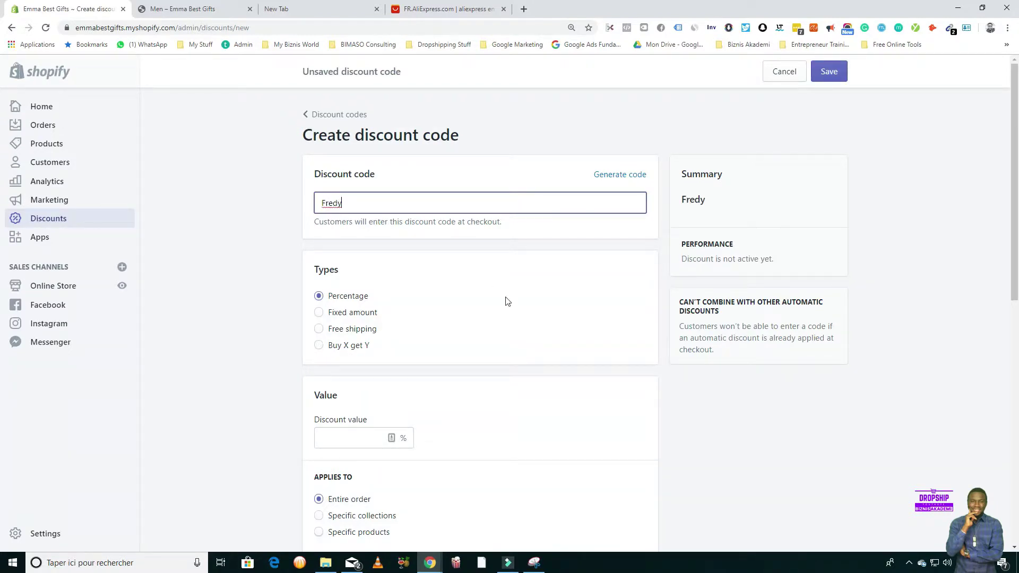
# - Set the discount type to Percentage with a discount value of 25%
pyautogui.scroll(-1, 368, 340)
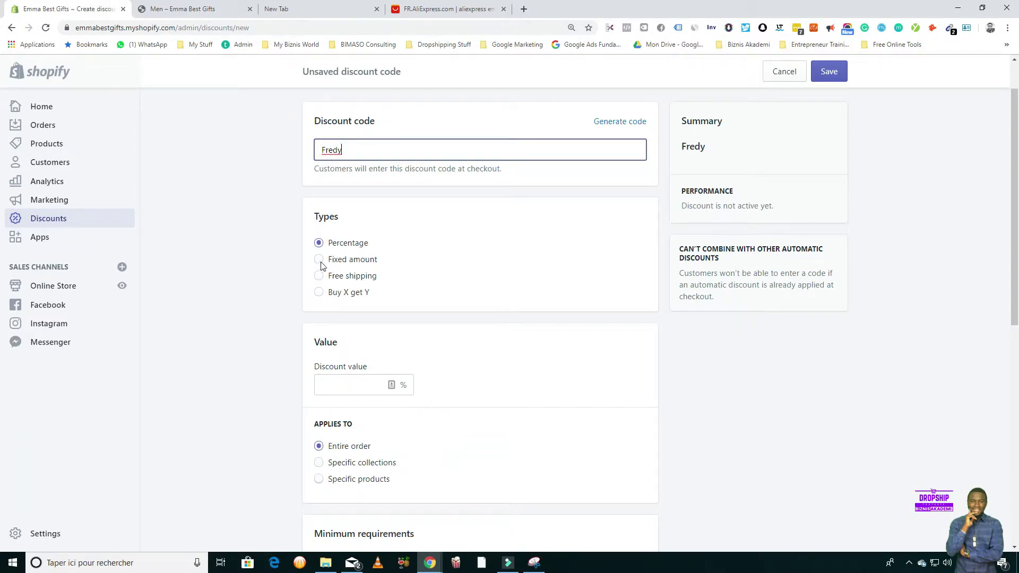
pyautogui.click(320, 292)
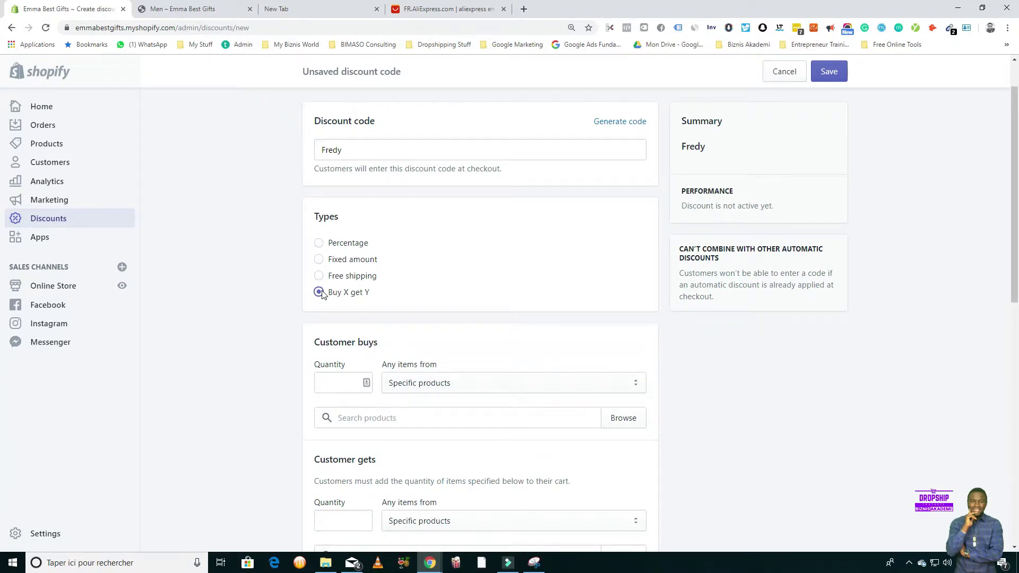
pyautogui.click(319, 243)
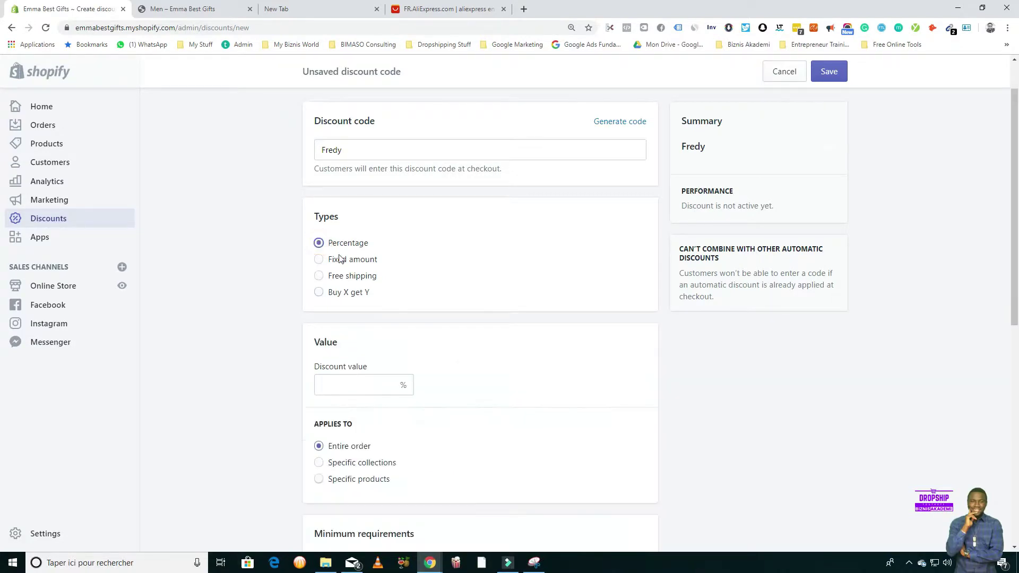
pyautogui.click(340, 384)
pyautogui.write('25')
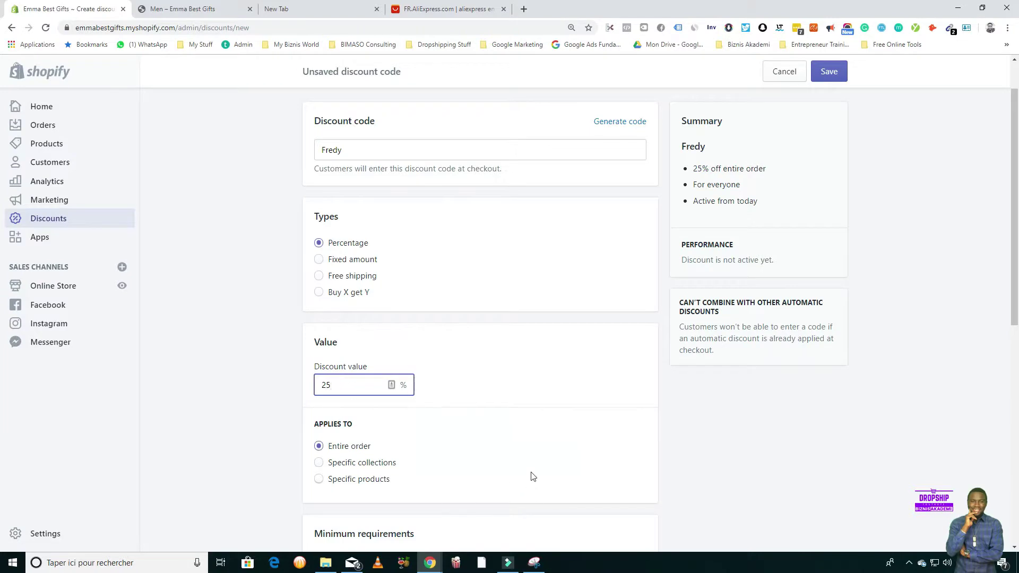
# - Try restricting the discount to specific products and to specific collections
pyautogui.scroll(-4, 504, 457)
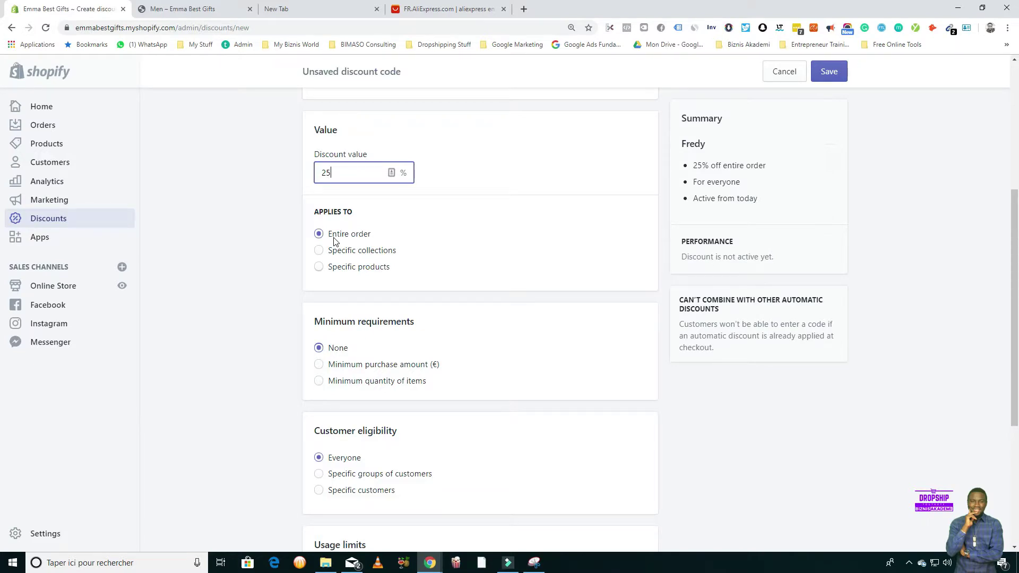
pyautogui.click(318, 267)
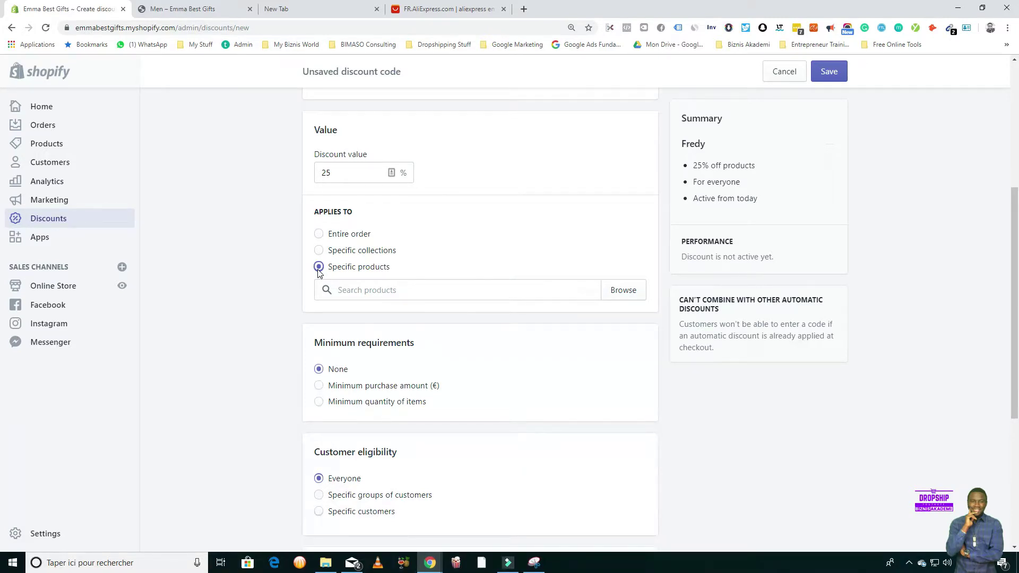
pyautogui.scroll(-4, 396, 266)
pyautogui.scroll(4, 382, 276)
pyautogui.click(369, 287)
pyautogui.click(353, 251)
pyautogui.click(360, 290)
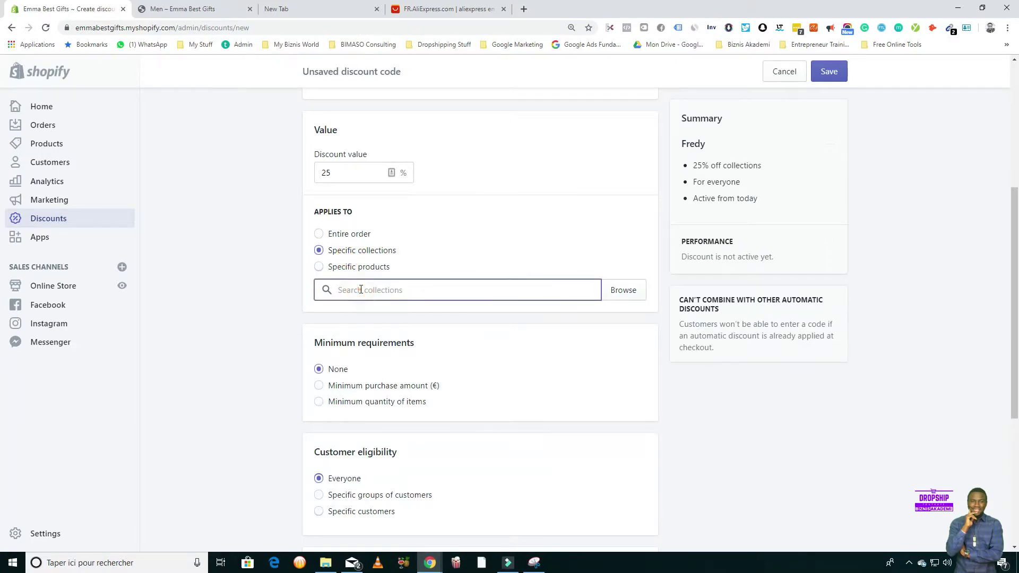
# - Restrict customer eligibility to specific groups of customers
pyautogui.scroll(-4, 360, 289)
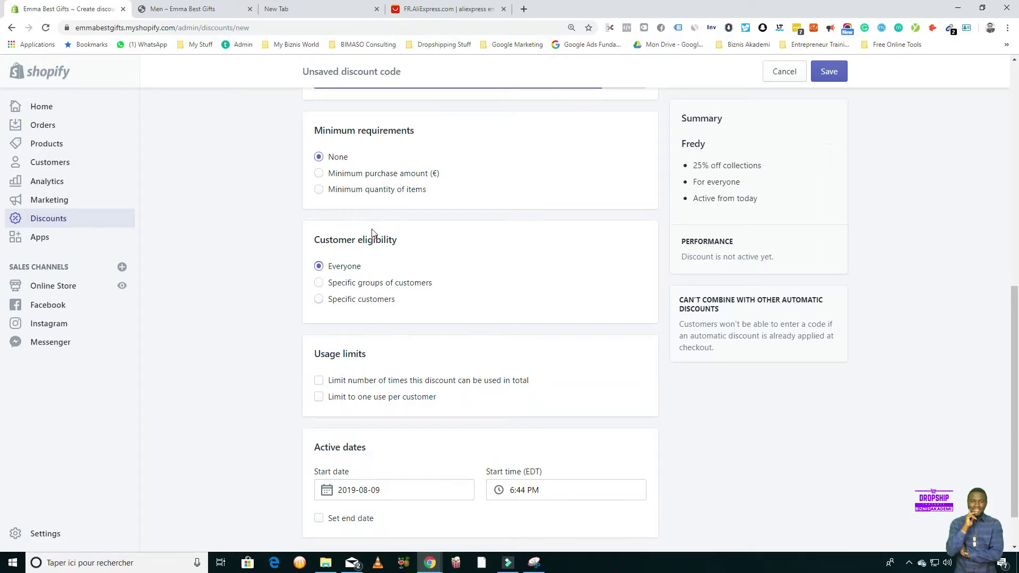
pyautogui.scroll(-1, 365, 258)
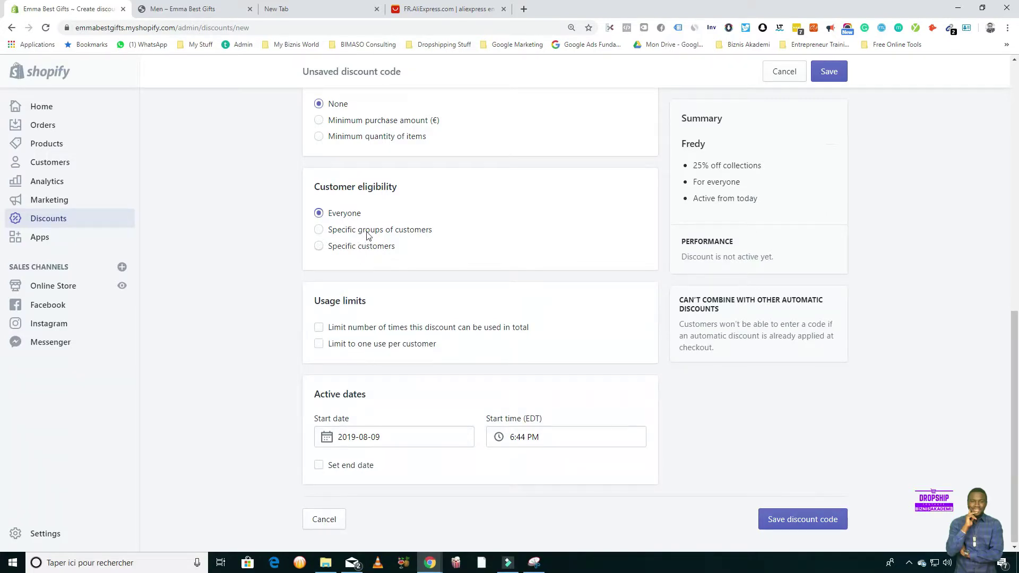
pyautogui.click(367, 233)
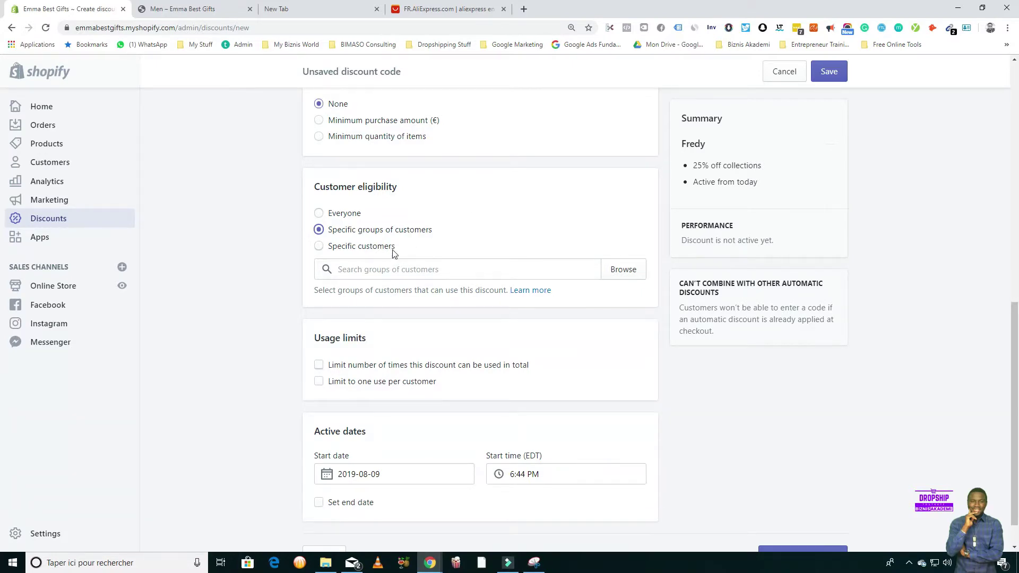
pyautogui.click(370, 270)
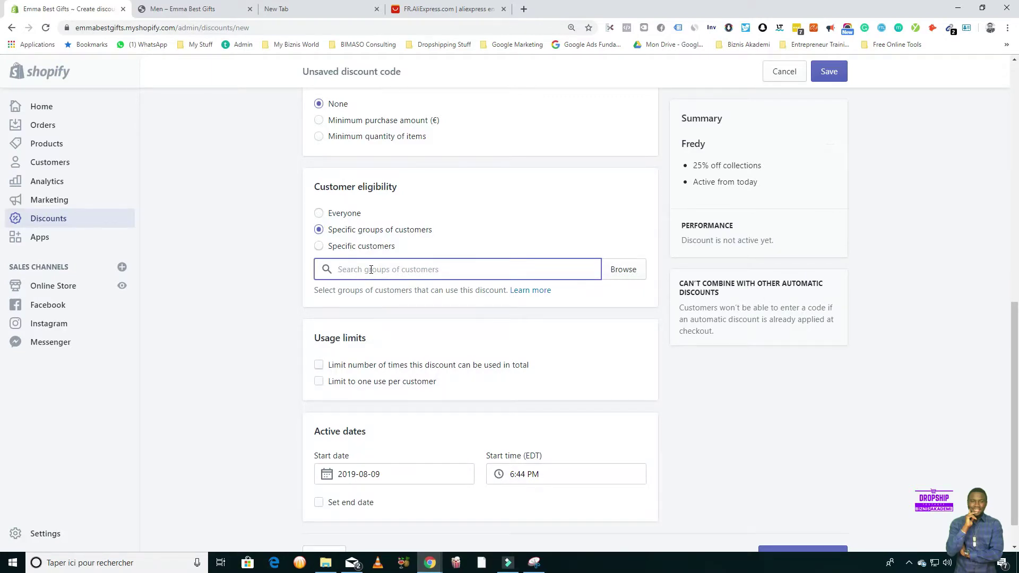
# - Review the discount code's settings and try to save it
pyautogui.scroll(-1, 377, 289)
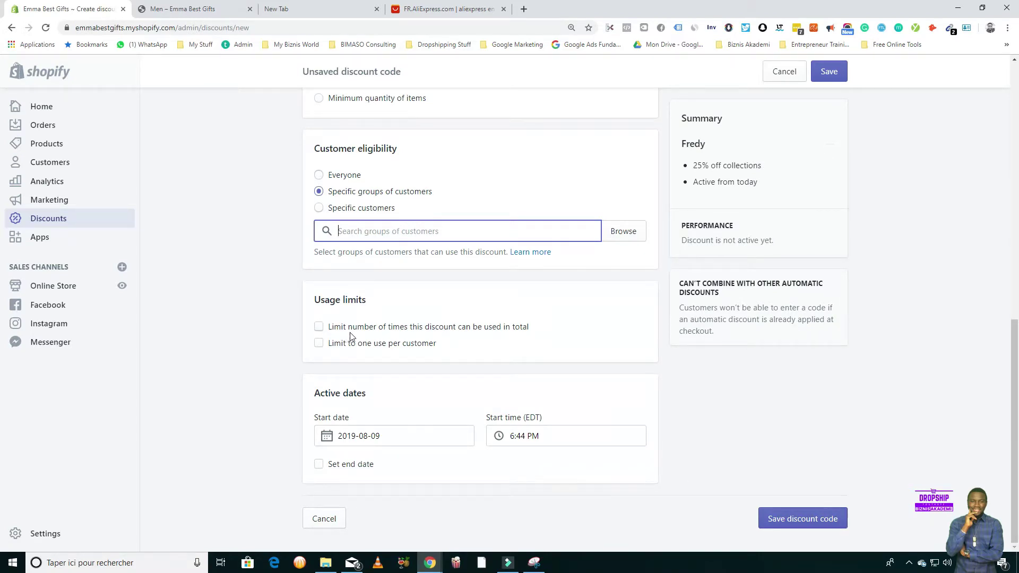
pyautogui.scroll(5, 364, 333)
pyautogui.scroll(5, 364, 331)
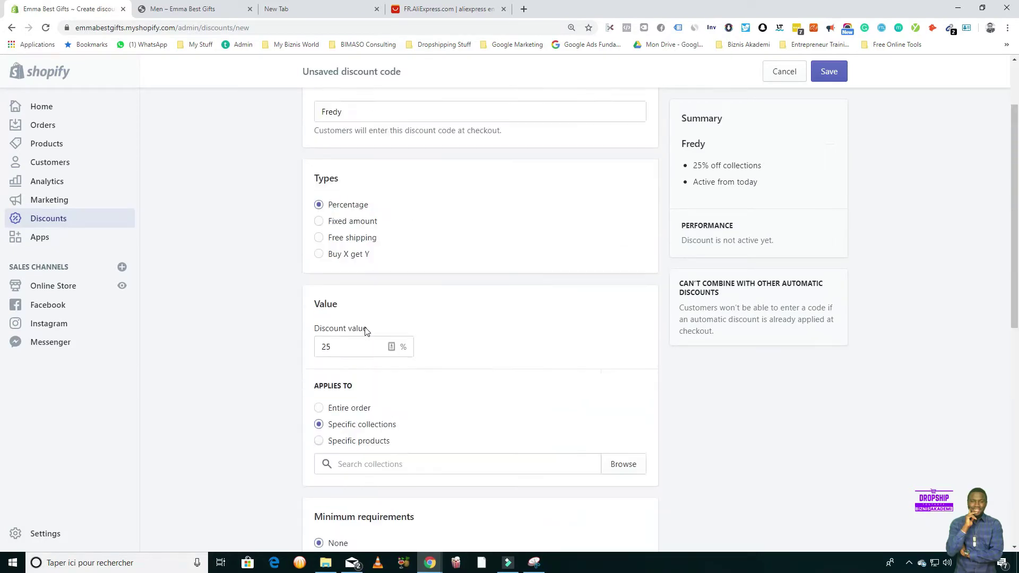
pyautogui.scroll(-5, 364, 331)
pyautogui.scroll(5, 367, 327)
pyautogui.scroll(-10, 371, 324)
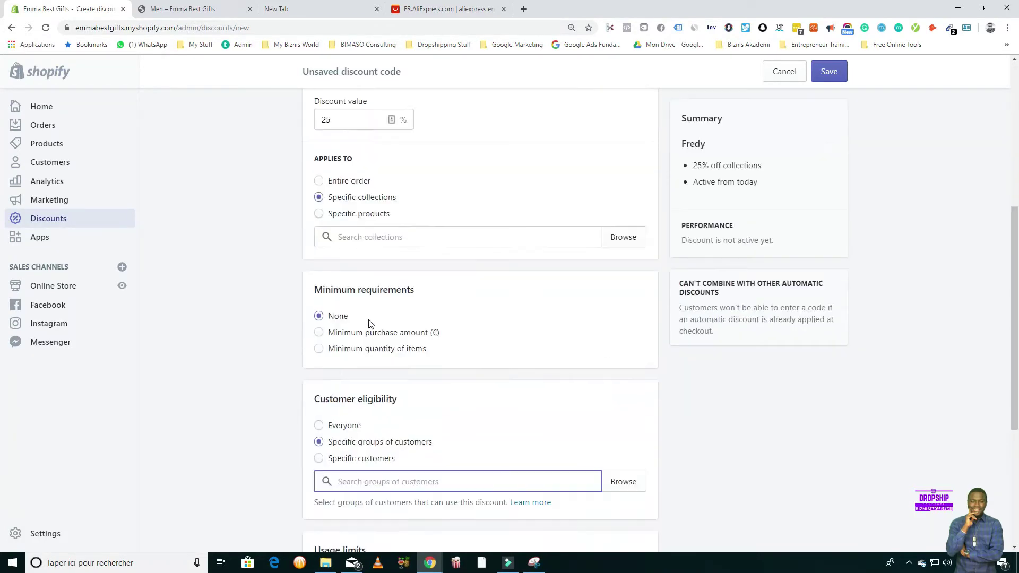
pyautogui.scroll(10, 371, 326)
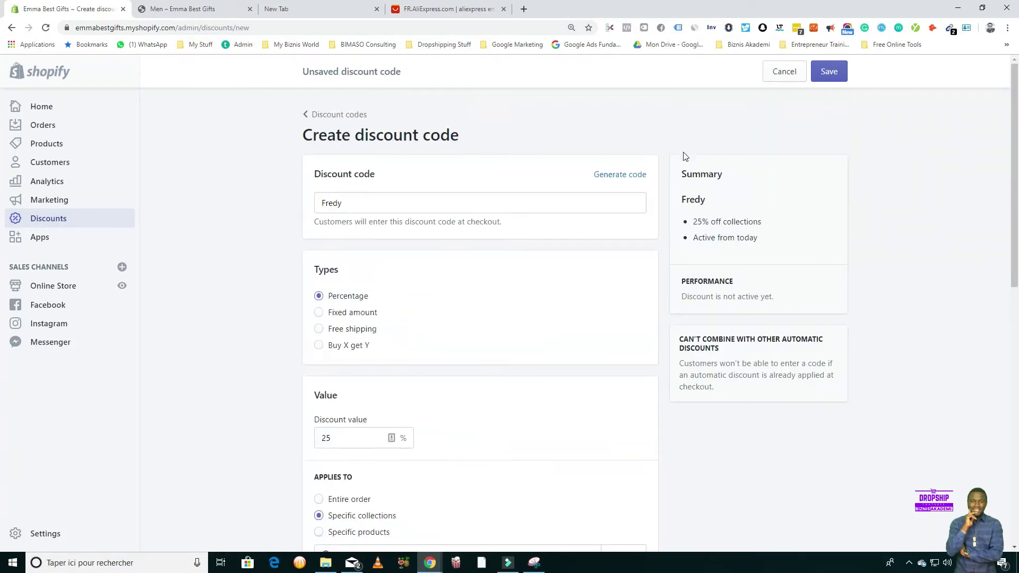
pyautogui.click(826, 72)
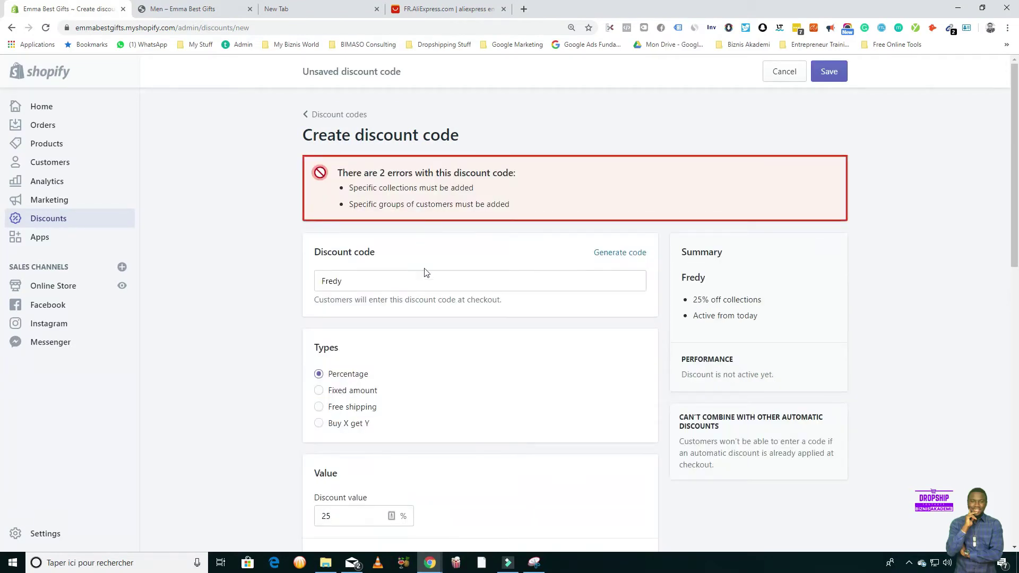
# - Apply the 25% discount to the entire order
pyautogui.scroll(-10, 462, 317)
pyautogui.scroll(5, 417, 338)
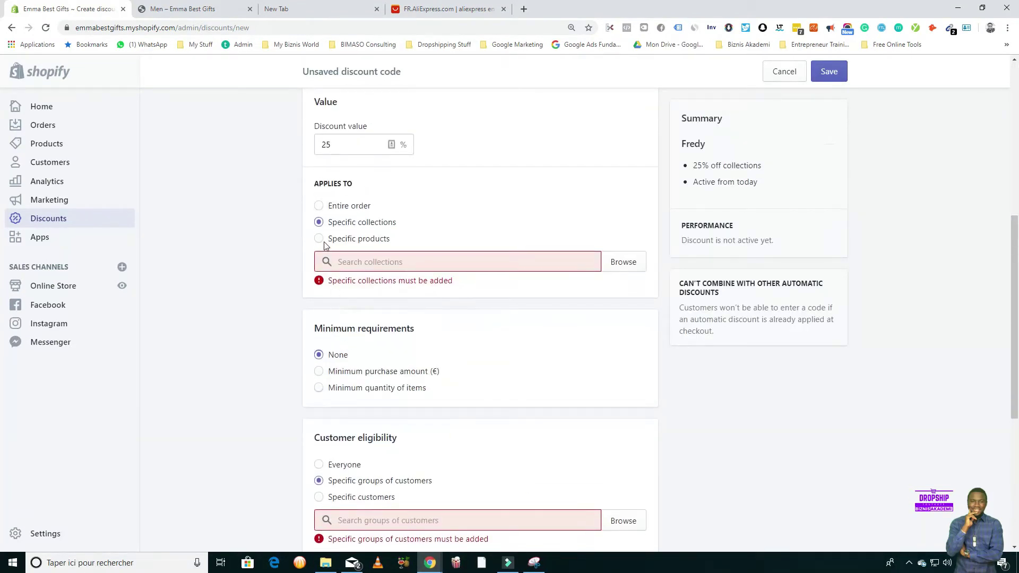
pyautogui.click(323, 205)
pyautogui.click(321, 206)
# - Make the discount available to everyone and save the discount code
pyautogui.scroll(-2, 386, 319)
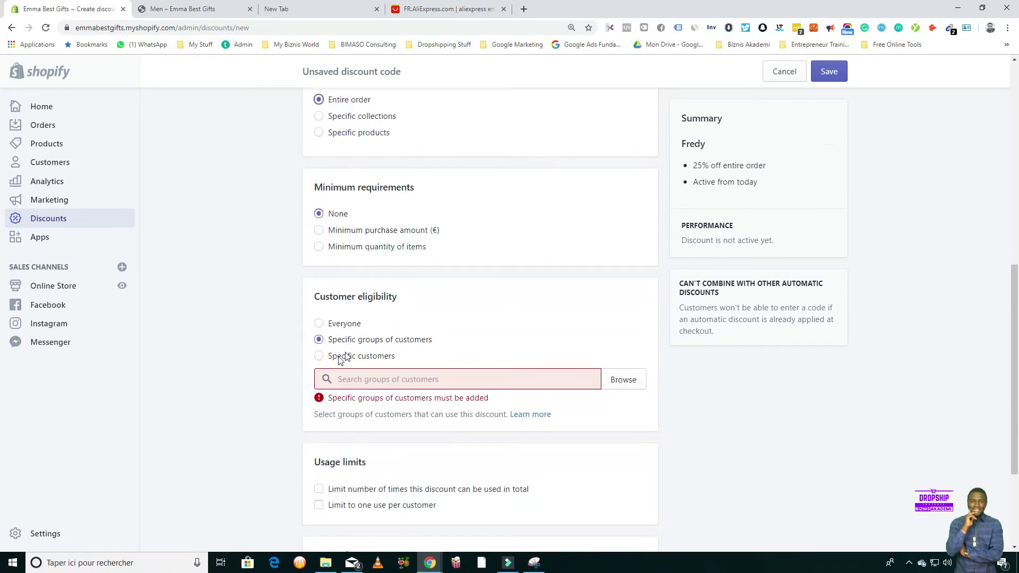
pyautogui.click(318, 323)
pyautogui.click(826, 70)
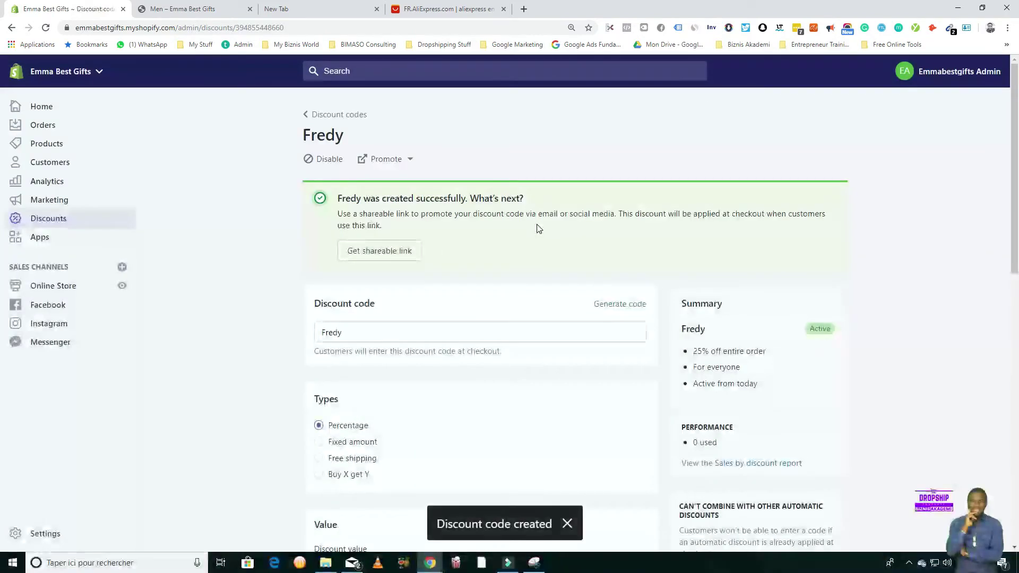
# - Review the saved discount code and go to the store's automatic discounts
pyautogui.scroll(-5, 490, 301)
pyautogui.scroll(5, 490, 302)
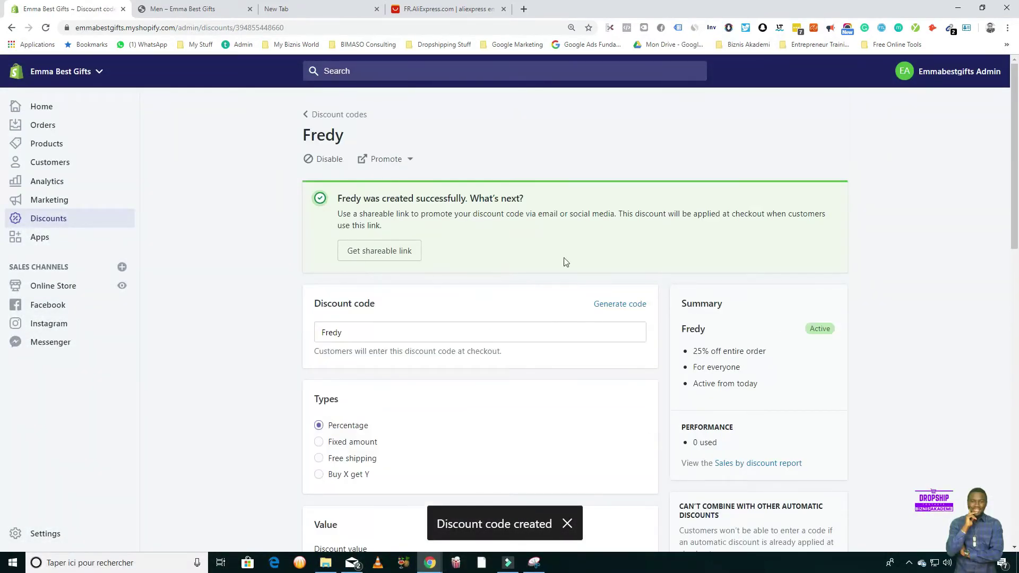
pyautogui.scroll(-10, 575, 336)
pyautogui.scroll(10, 572, 345)
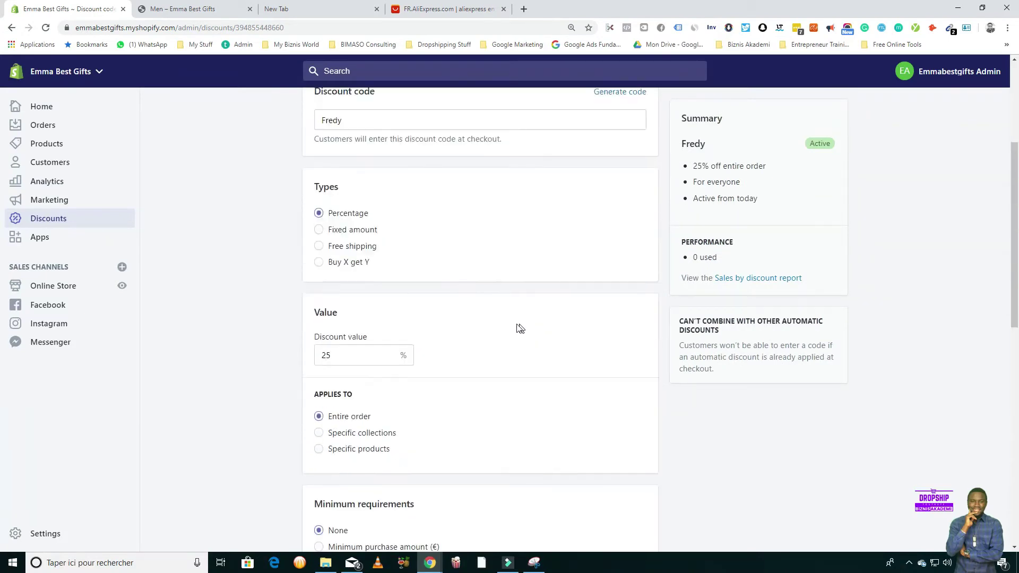
pyautogui.click(316, 116)
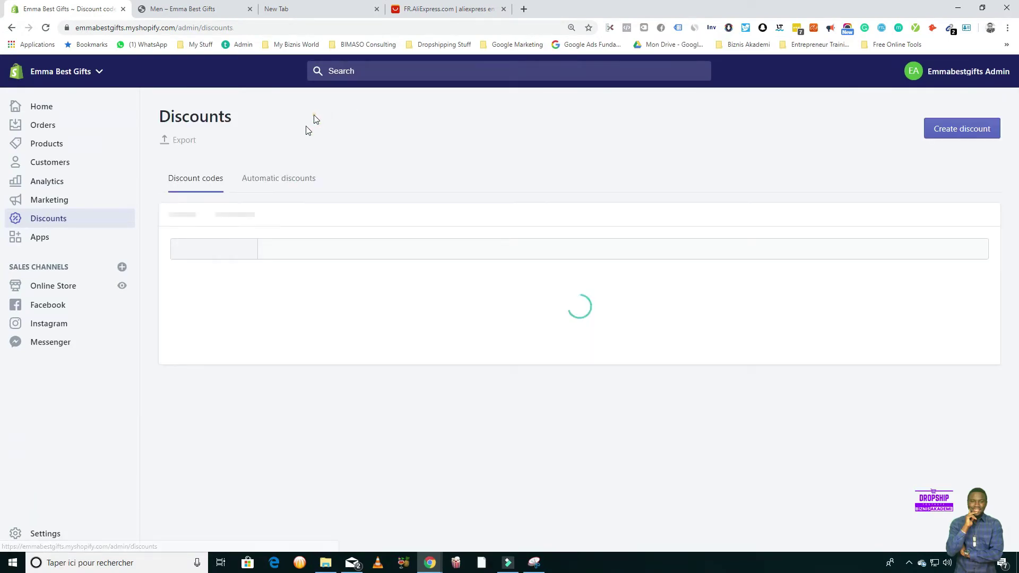
pyautogui.click(277, 178)
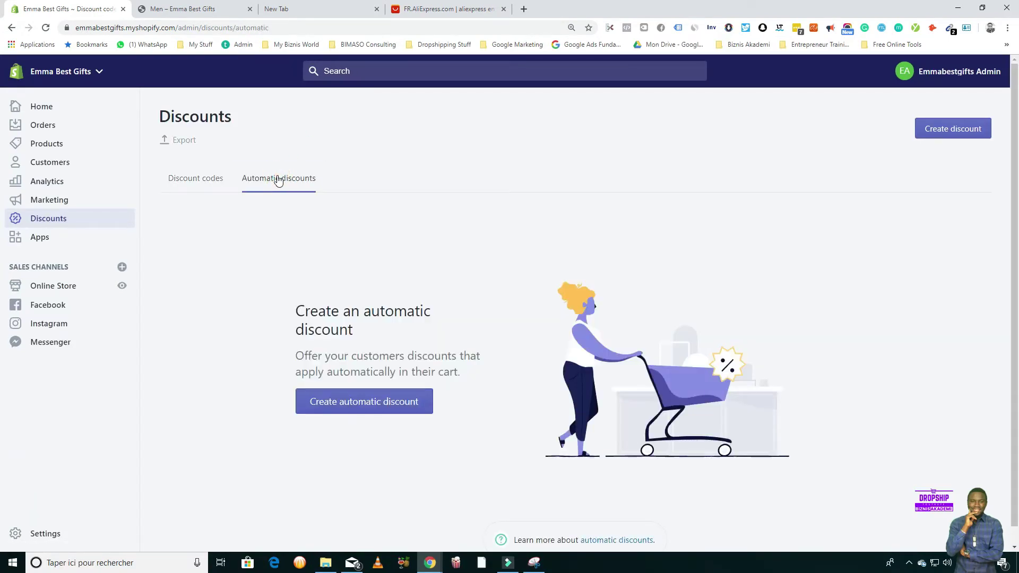